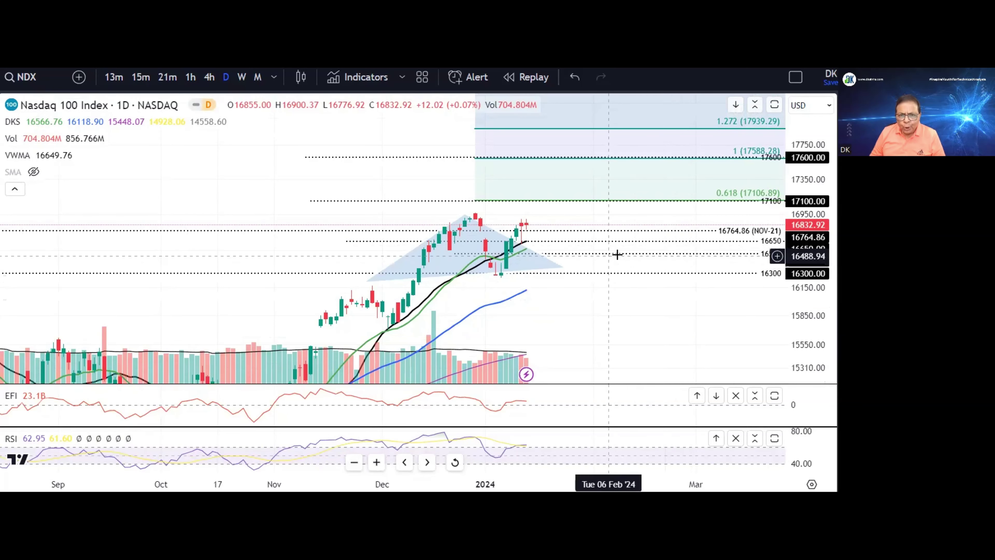
# Select the Fibonacci extension on the Nasdaq 100 daily chart, trace its rise and pullback with the pen, and circle the latest candles.
pyautogui.moveTo(804, 168); pyautogui.dragTo(602, 317)
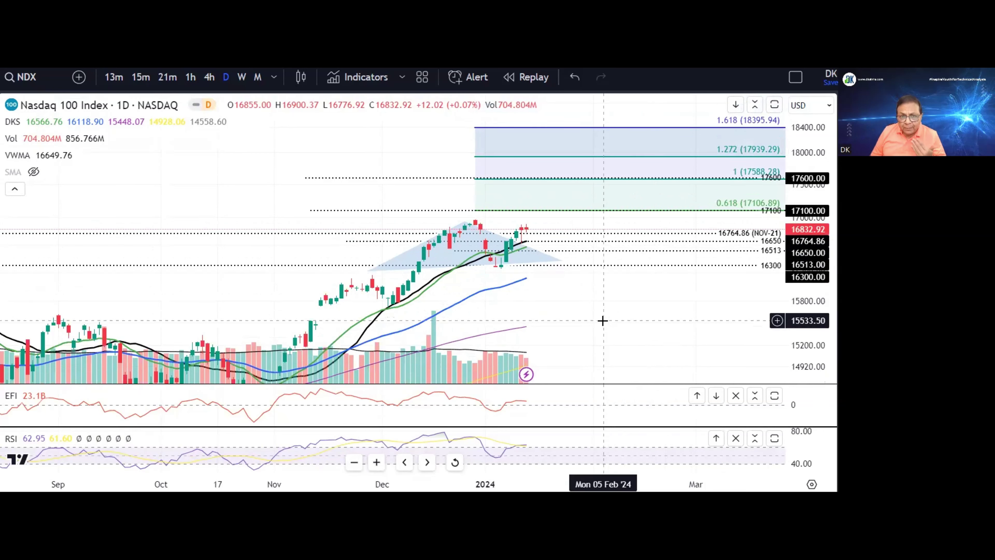
pyautogui.click(602, 127)
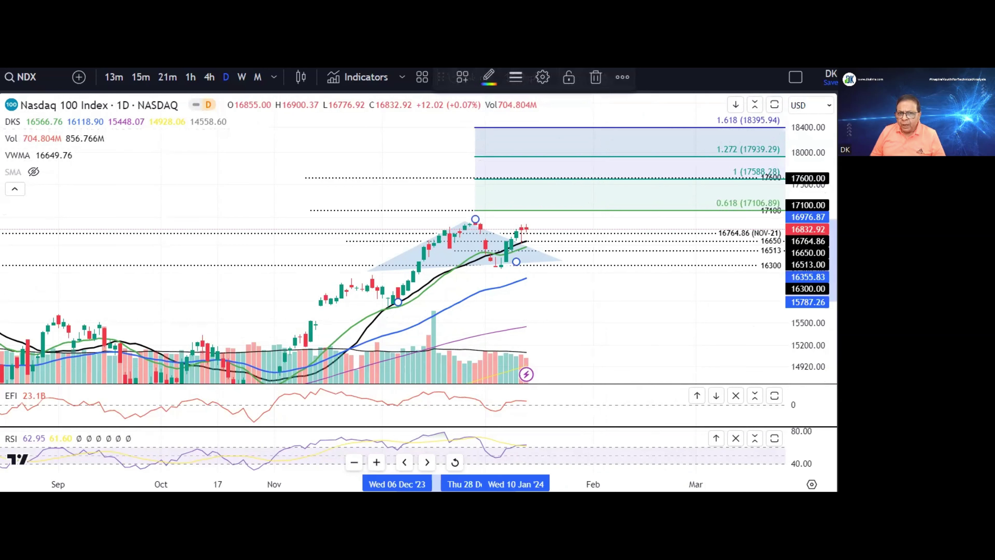
pyautogui.moveTo(382, 298)
pyautogui.mouseDown()
pyautogui.moveTo(461, 204)
pyautogui.moveTo(492, 257)
pyautogui.mouseUp()
pyautogui.moveTo(527, 213)
pyautogui.mouseDown()
pyautogui.moveTo(537, 243)
pyautogui.moveTo(517, 221)
pyautogui.mouseUp()
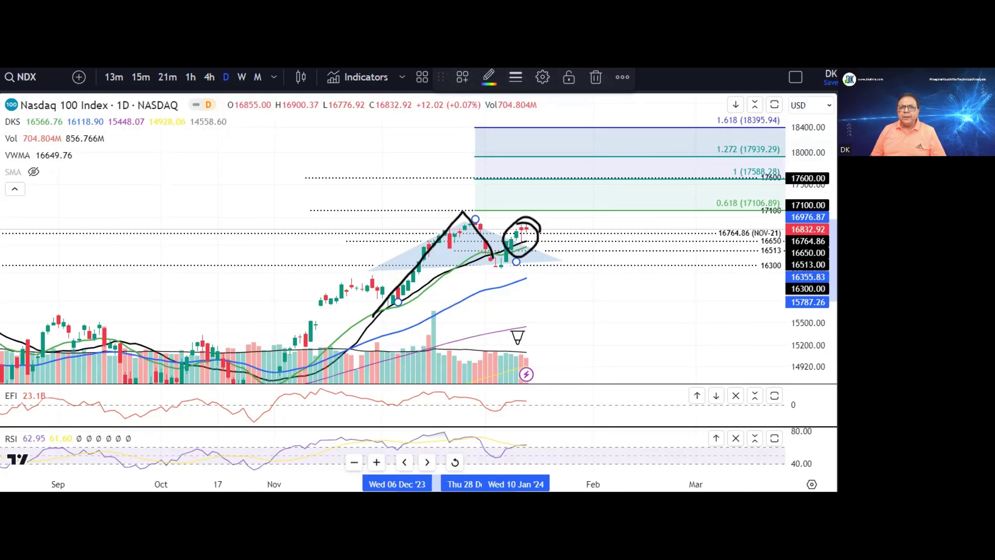
# Circle the 17100 and 17600 target labels, outline the zone between those levels, and clear the pen markings.
pyautogui.moveTo(787, 195)
pyautogui.mouseDown()
pyautogui.moveTo(742, 214)
pyautogui.moveTo(777, 229)
pyautogui.moveTo(789, 204)
pyautogui.mouseUp()
pyautogui.moveTo(784, 167)
pyautogui.mouseDown()
pyautogui.moveTo(744, 184)
pyautogui.moveTo(785, 186)
pyautogui.moveTo(755, 163)
pyautogui.mouseUp()
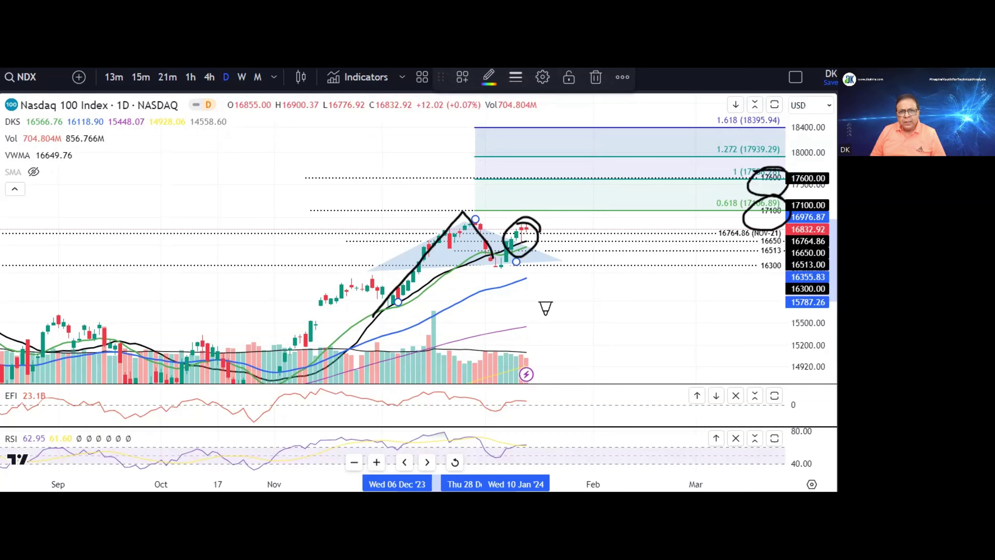
pyautogui.moveTo(571, 177)
pyautogui.mouseDown()
pyautogui.moveTo(630, 173)
pyautogui.moveTo(627, 202)
pyautogui.moveTo(592, 212)
pyautogui.moveTo(574, 175)
pyautogui.mouseUp()
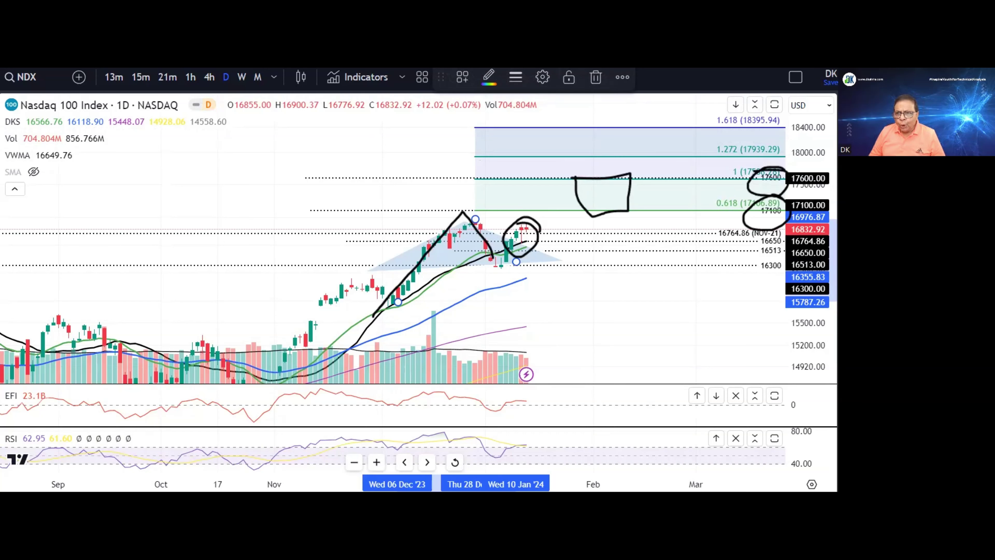
pyautogui.press('Escape')
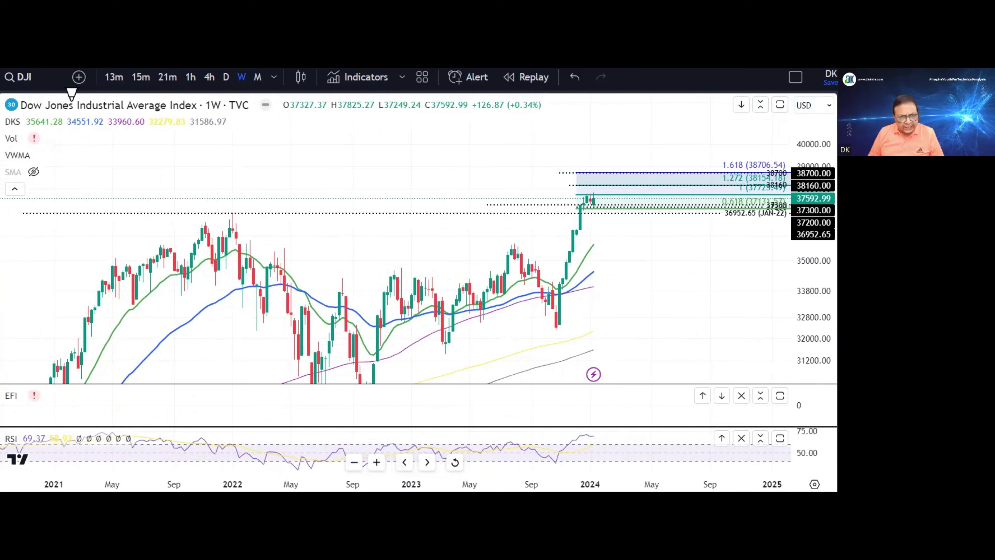
# Circle the index name, closing price and percentage change on the Dow Jones weekly chart, and erase the circles.
pyautogui.moveTo(71, 94)
pyautogui.mouseDown()
pyautogui.moveTo(17, 82)
pyautogui.moveTo(4, 118)
pyautogui.moveTo(157, 164)
pyautogui.moveTo(233, 118)
pyautogui.moveTo(160, 82)
pyautogui.moveTo(75, 84)
pyautogui.mouseUp()
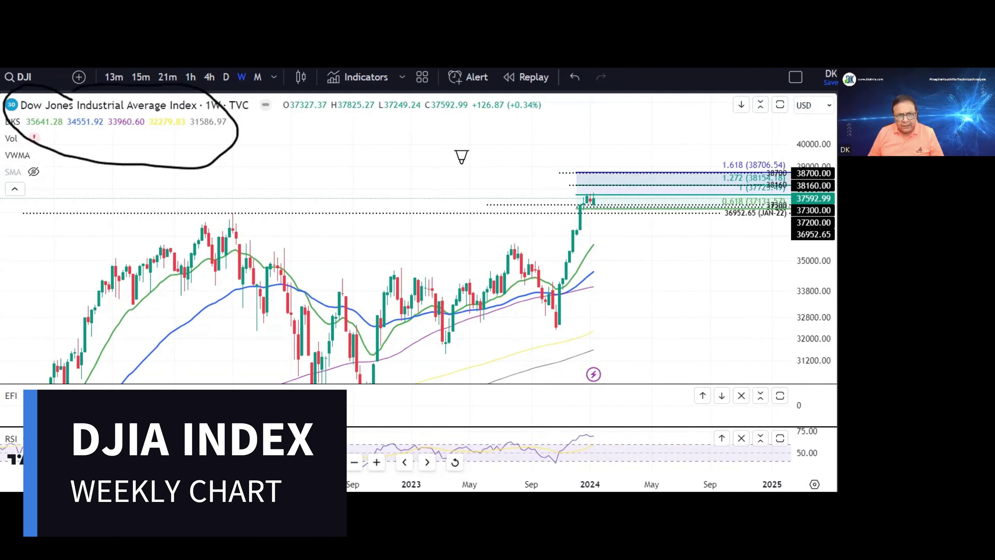
pyautogui.moveTo(454, 90)
pyautogui.mouseDown()
pyautogui.moveTo(421, 98)
pyautogui.moveTo(433, 123)
pyautogui.moveTo(473, 113)
pyautogui.moveTo(453, 89)
pyautogui.mouseUp()
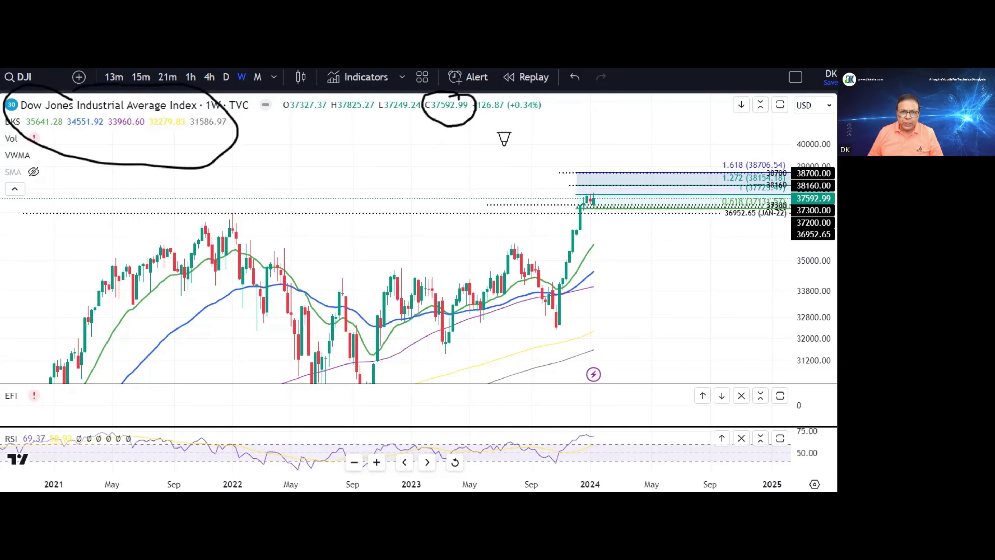
pyautogui.moveTo(543, 94)
pyautogui.mouseDown()
pyautogui.moveTo(498, 93)
pyautogui.moveTo(496, 117)
pyautogui.moveTo(544, 103)
pyautogui.mouseUp()
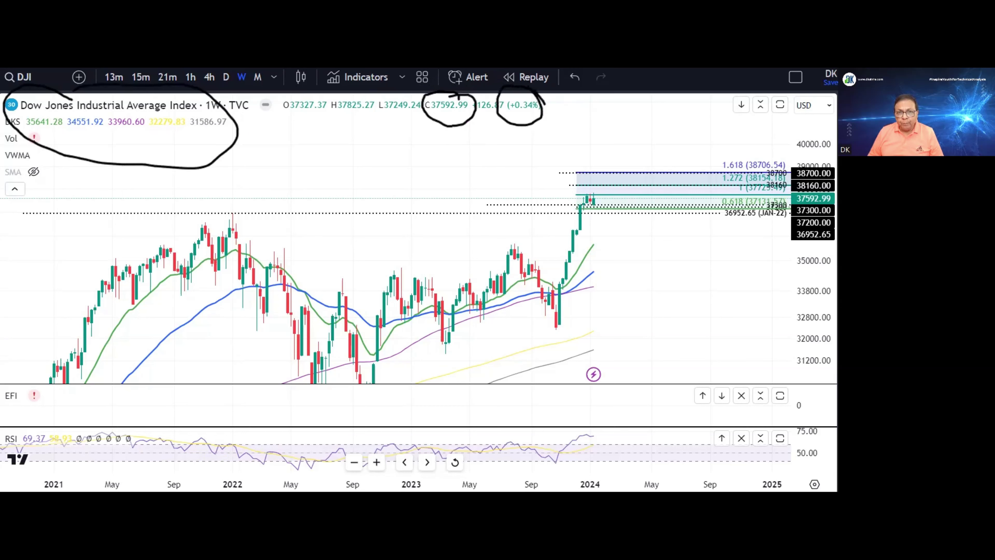
pyautogui.press('e')
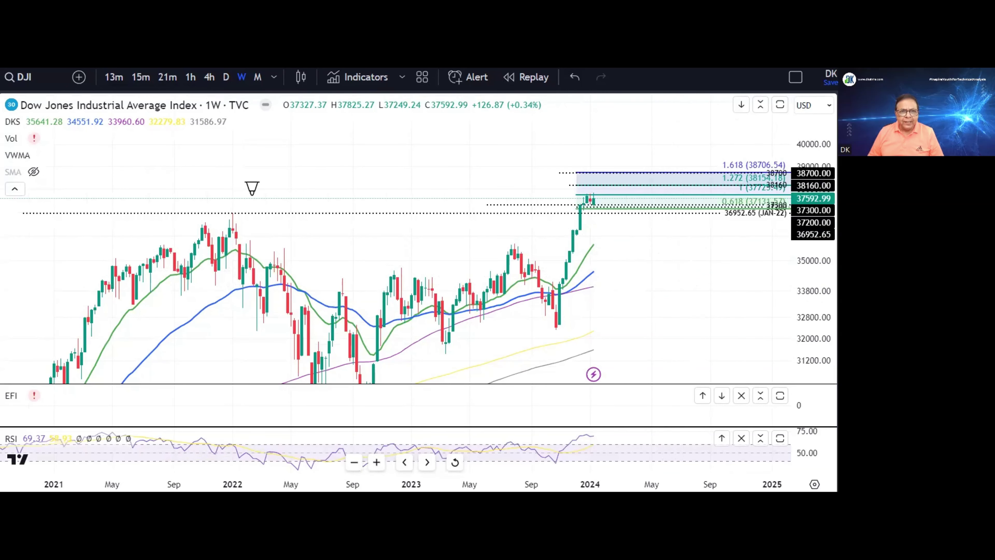
# Circle the January 2022 high and its level label, trace the rounded base up to the circled breakout candles, and clear the markings.
pyautogui.moveTo(252, 193)
pyautogui.mouseDown()
pyautogui.moveTo(220, 192)
pyautogui.moveTo(211, 231)
pyautogui.moveTo(254, 198)
pyautogui.moveTo(228, 193)
pyautogui.mouseUp()
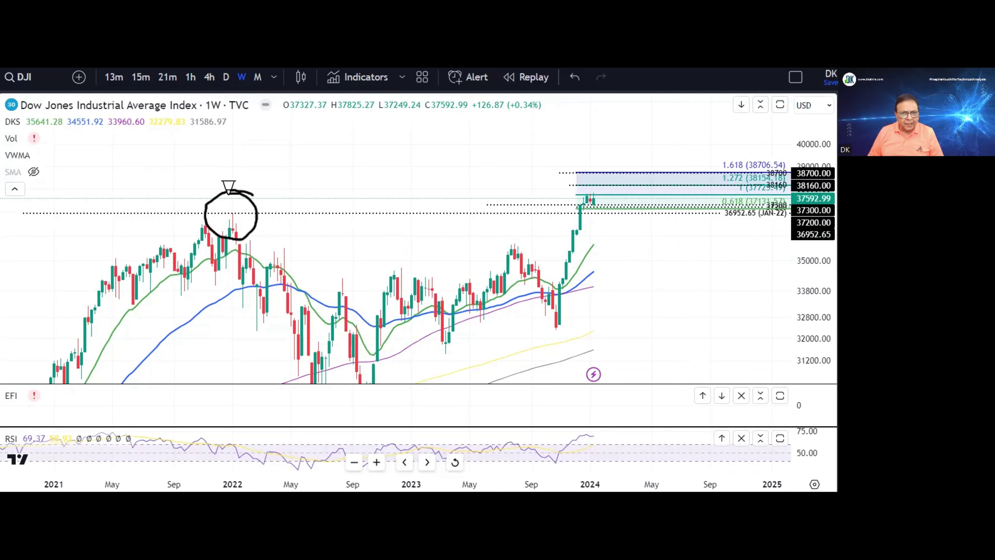
pyautogui.moveTo(757, 207)
pyautogui.mouseDown()
pyautogui.moveTo(726, 200)
pyautogui.moveTo(714, 214)
pyautogui.moveTo(734, 231)
pyautogui.moveTo(760, 222)
pyautogui.moveTo(756, 202)
pyautogui.mouseUp()
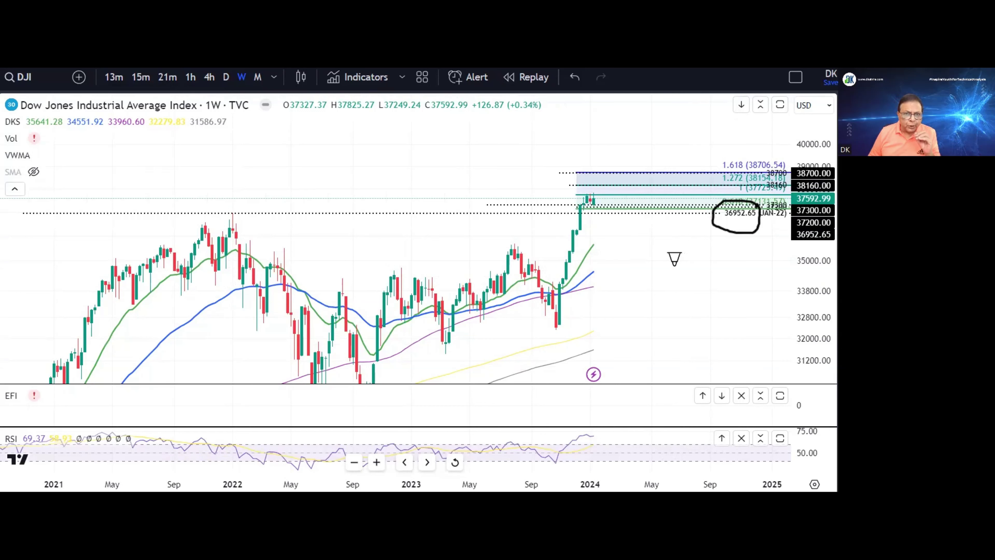
pyautogui.moveTo(195, 216)
pyautogui.mouseDown()
pyautogui.moveTo(253, 307)
pyautogui.moveTo(320, 367)
pyautogui.moveTo(482, 359)
pyautogui.moveTo(611, 187)
pyautogui.moveTo(566, 189)
pyautogui.moveTo(565, 213)
pyautogui.moveTo(597, 177)
pyautogui.mouseUp()
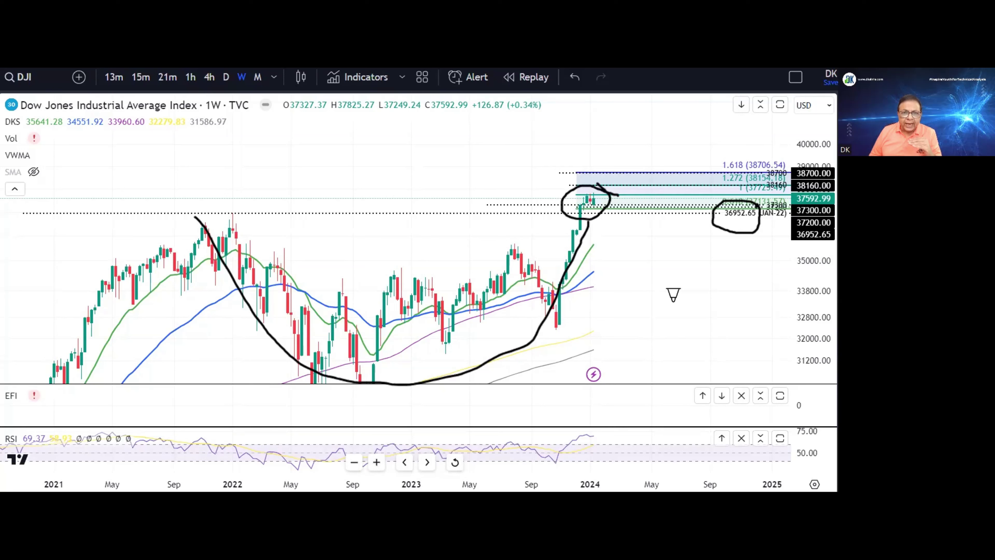
pyautogui.press('Escape')
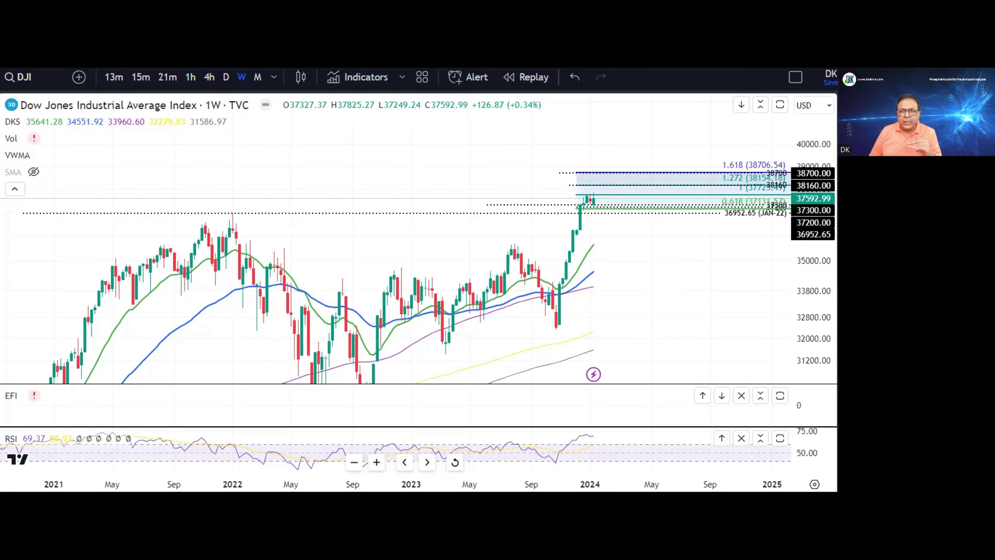
# Draw a Fibonacci extension from the October 2022 low at about 28,841 to about 36,380 and mark its 0.618 level with the pen.
pyautogui.moveTo(814, 223); pyautogui.dragTo(814, 282)
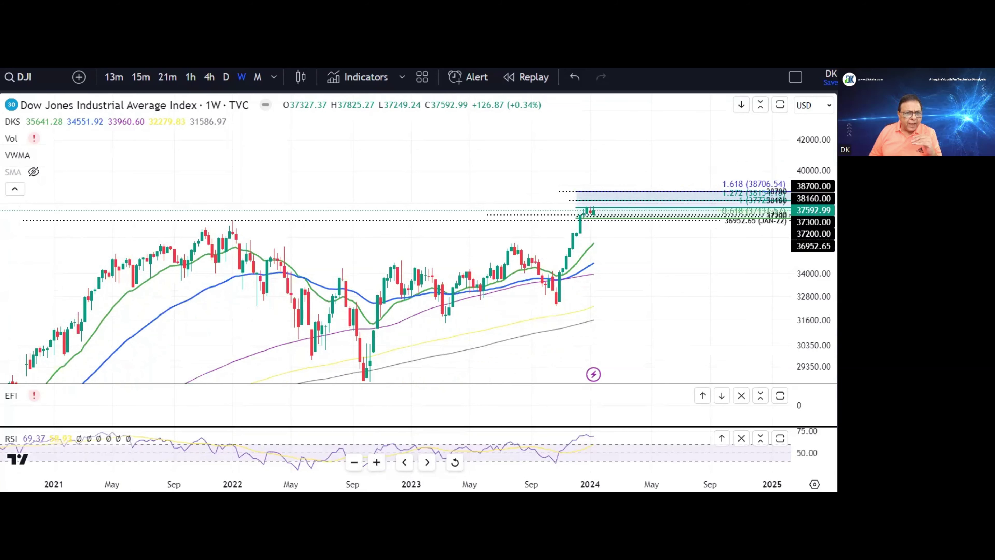
pyautogui.click(364, 378)
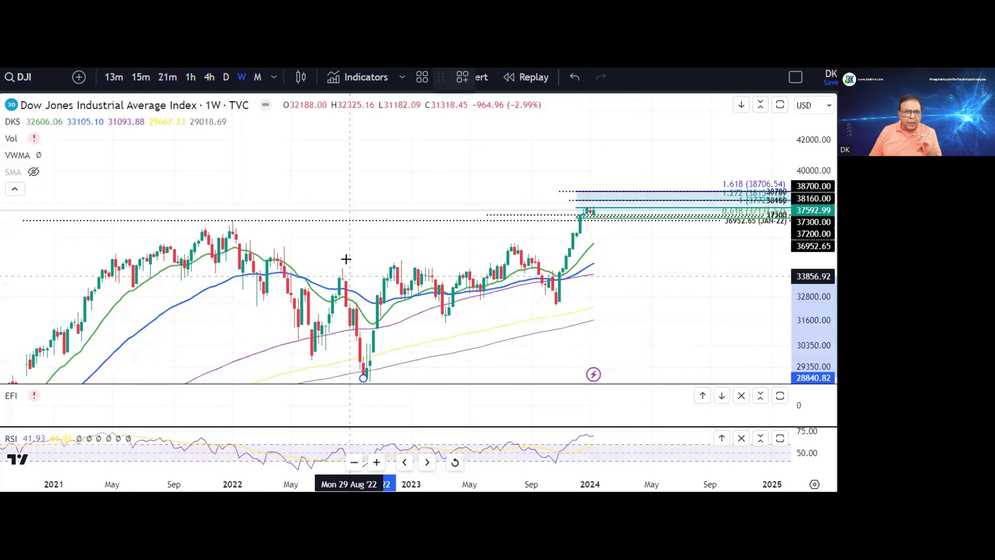
pyautogui.click(351, 230)
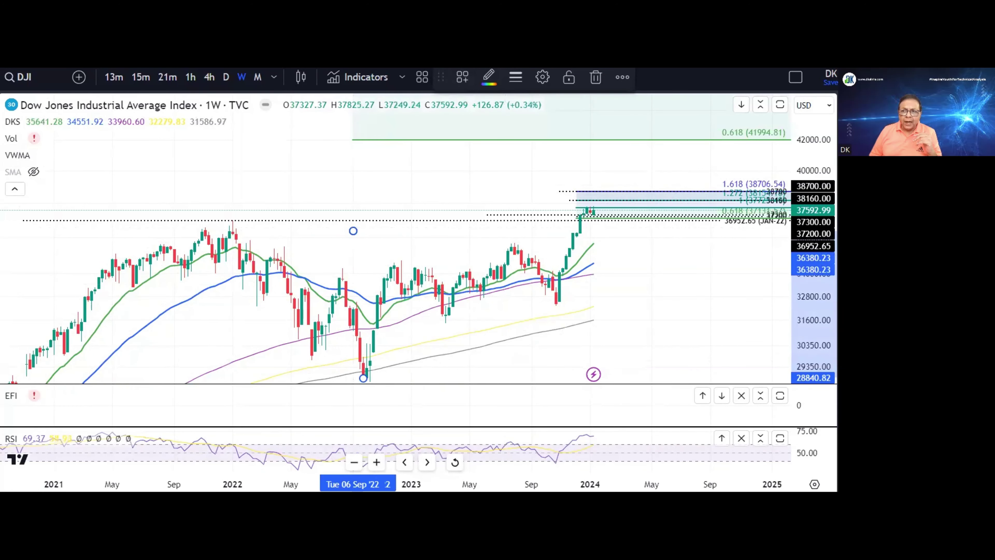
pyautogui.moveTo(778, 124)
pyautogui.mouseDown()
pyautogui.moveTo(734, 127)
pyautogui.moveTo(740, 147)
pyautogui.moveTo(792, 135)
pyautogui.moveTo(752, 133)
pyautogui.mouseUp()
pyautogui.press('Escape')
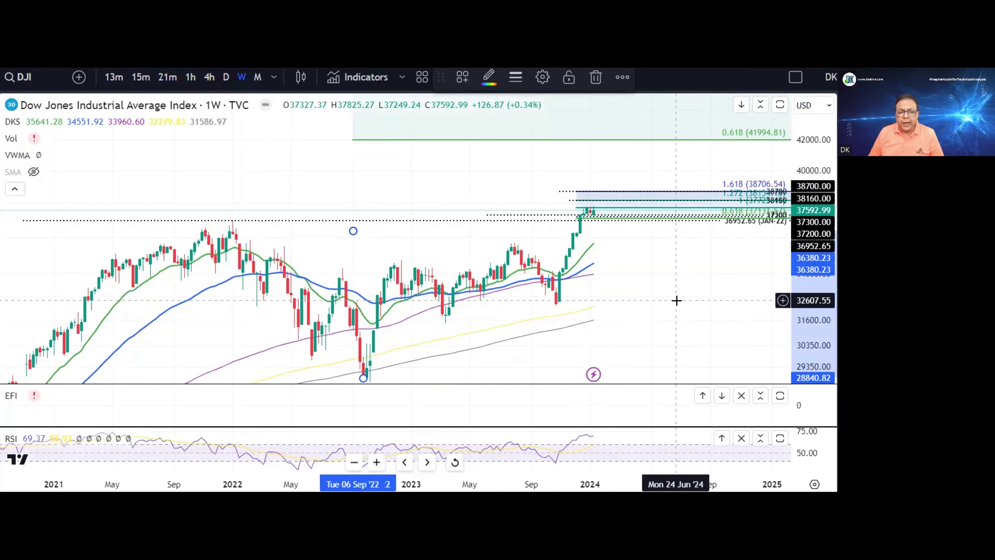
# Delete the Fibonacci extension anchored at the October 2022 low.
pyautogui.moveTo(677, 300); pyautogui.dragTo(662, 313)
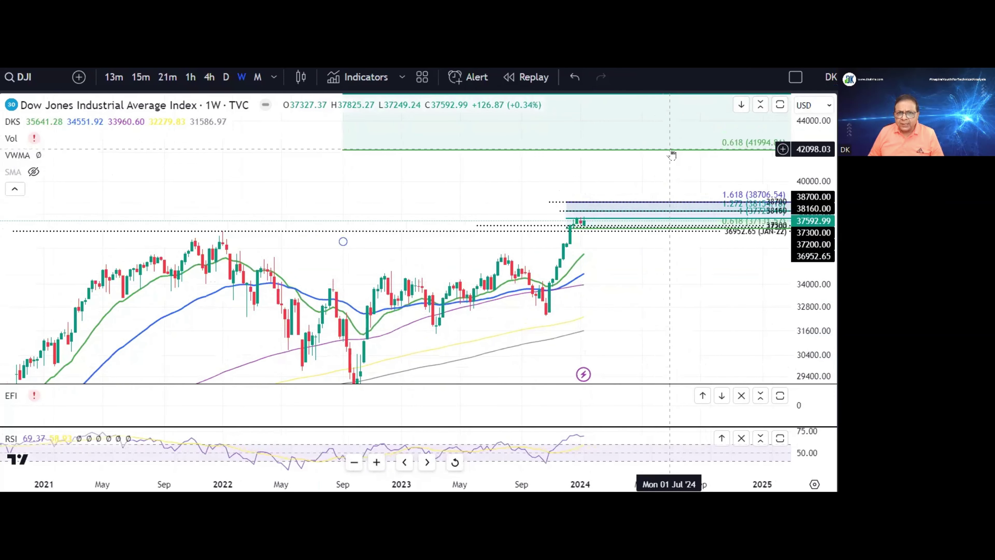
pyautogui.click(670, 150)
pyautogui.click(597, 78)
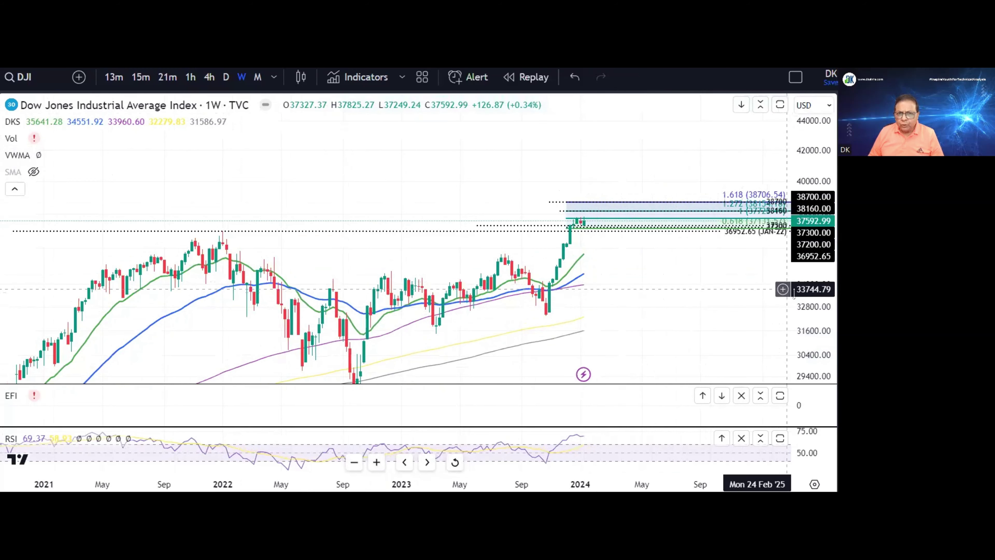
# Mark the resistance zone across the late 2021 and January 2022 highs with lines and a circle, and erase the markings.
pyautogui.moveTo(793, 294); pyautogui.dragTo(795, 271)
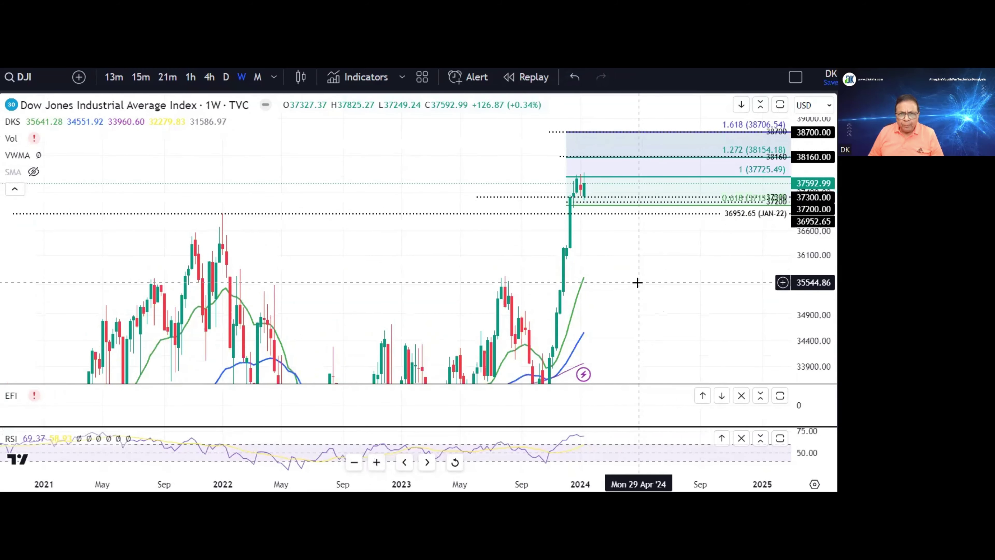
pyautogui.moveTo(811, 231); pyautogui.dragTo(814, 161)
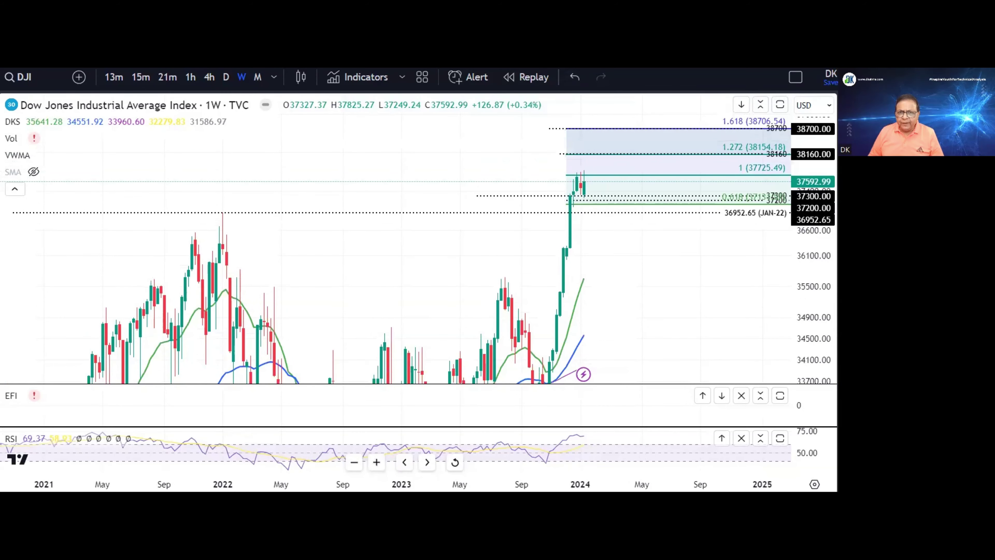
pyautogui.moveTo(163, 234); pyautogui.dragTo(251, 235)
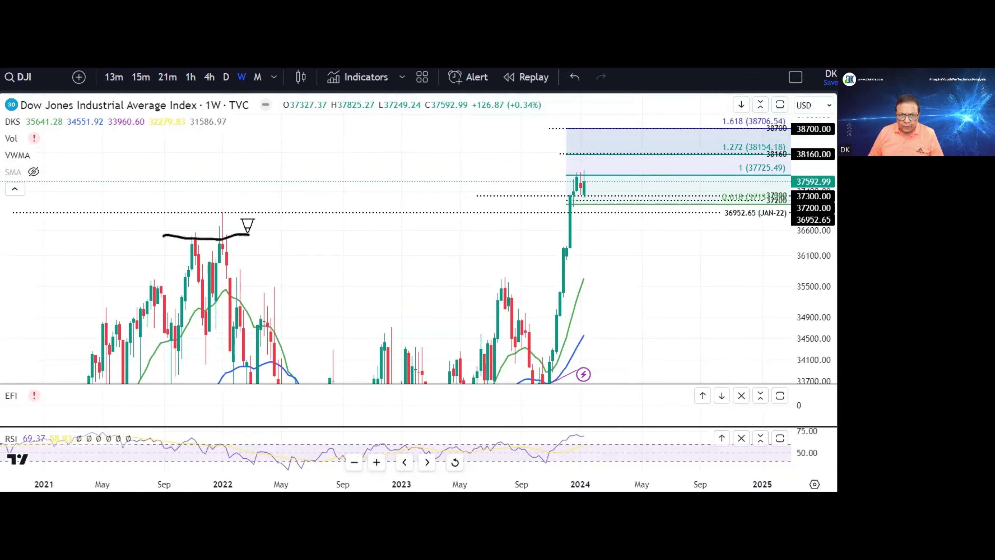
pyautogui.moveTo(177, 211)
pyautogui.mouseDown()
pyautogui.moveTo(236, 212)
pyautogui.moveTo(188, 192)
pyautogui.moveTo(158, 227)
pyautogui.moveTo(252, 241)
pyautogui.moveTo(192, 184)
pyautogui.mouseUp()
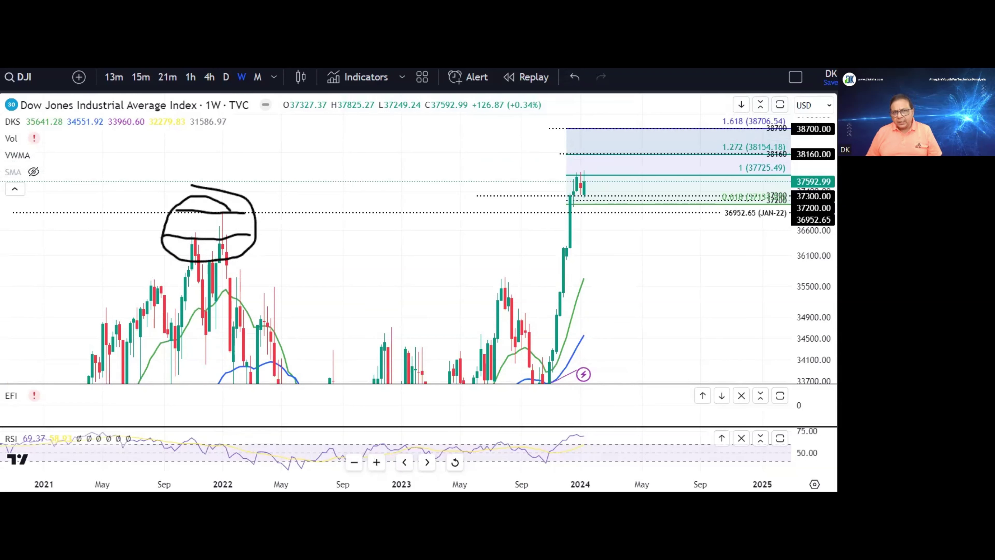
pyautogui.press('e')
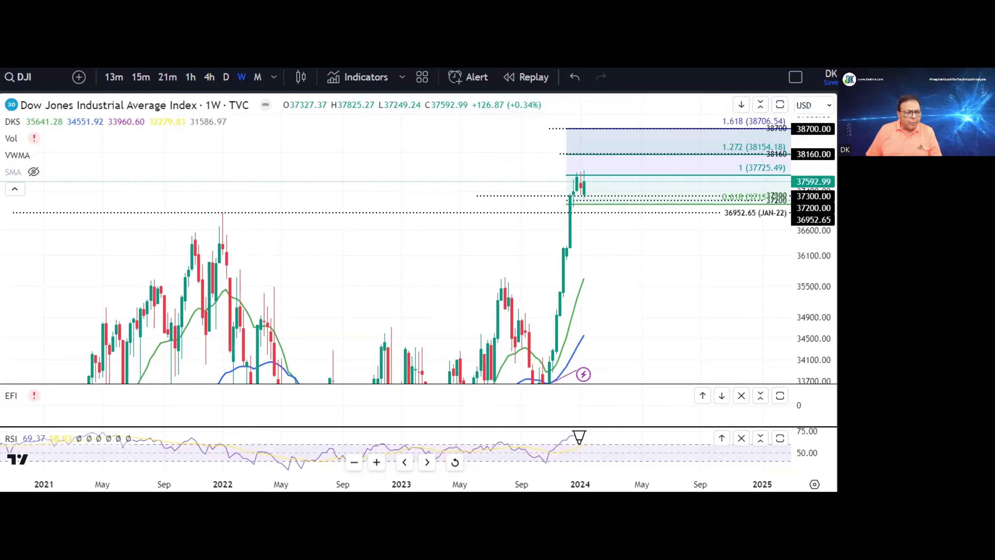
# Circle the RSI reading and the latest RSI peak on the weekly chart, and clear the circles.
pyautogui.moveTo(63, 414)
pyautogui.mouseDown()
pyautogui.moveTo(7, 423)
pyautogui.moveTo(42, 460)
pyautogui.moveTo(50, 406)
pyautogui.mouseUp()
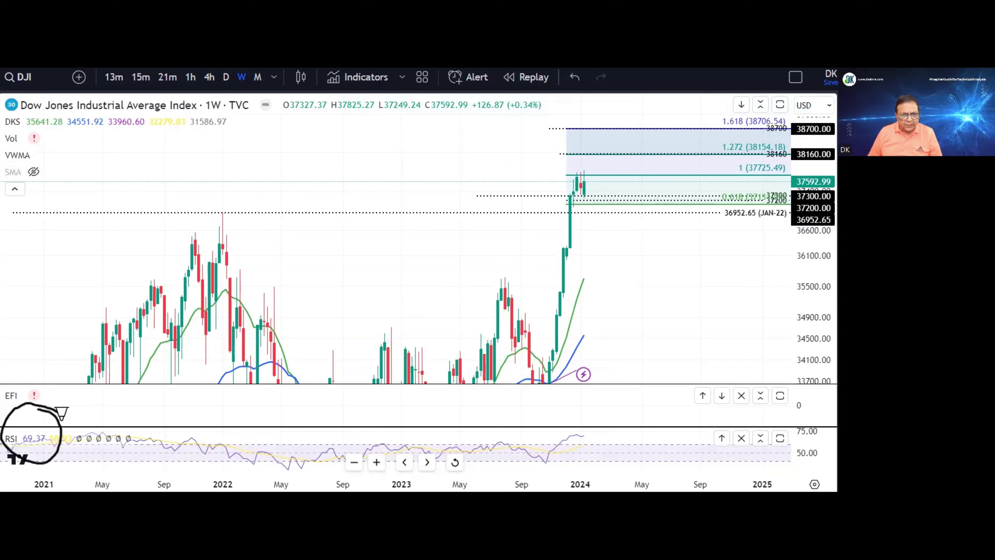
pyautogui.moveTo(588, 429)
pyautogui.mouseDown()
pyautogui.moveTo(570, 418)
pyautogui.moveTo(566, 452)
pyautogui.moveTo(597, 426)
pyautogui.mouseUp()
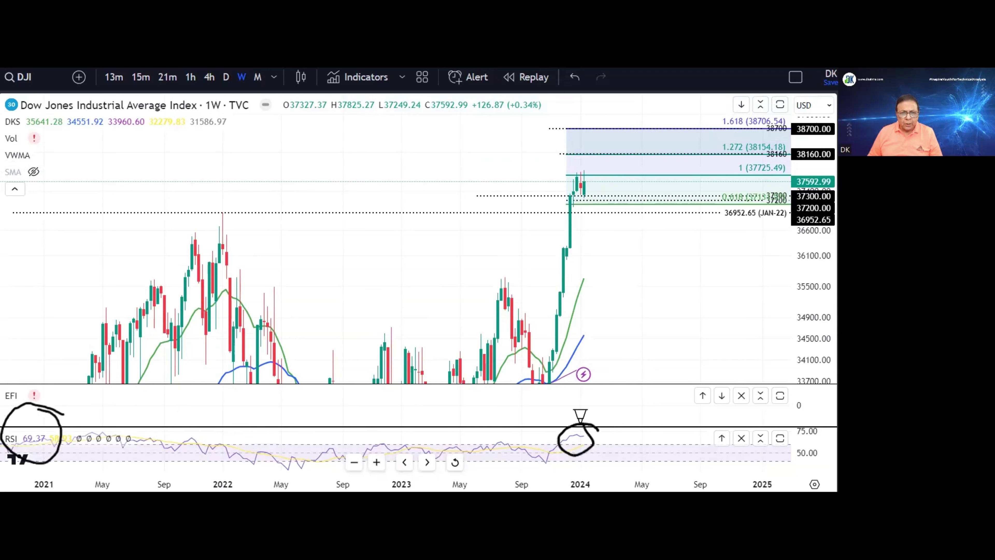
pyautogui.press('Escape')
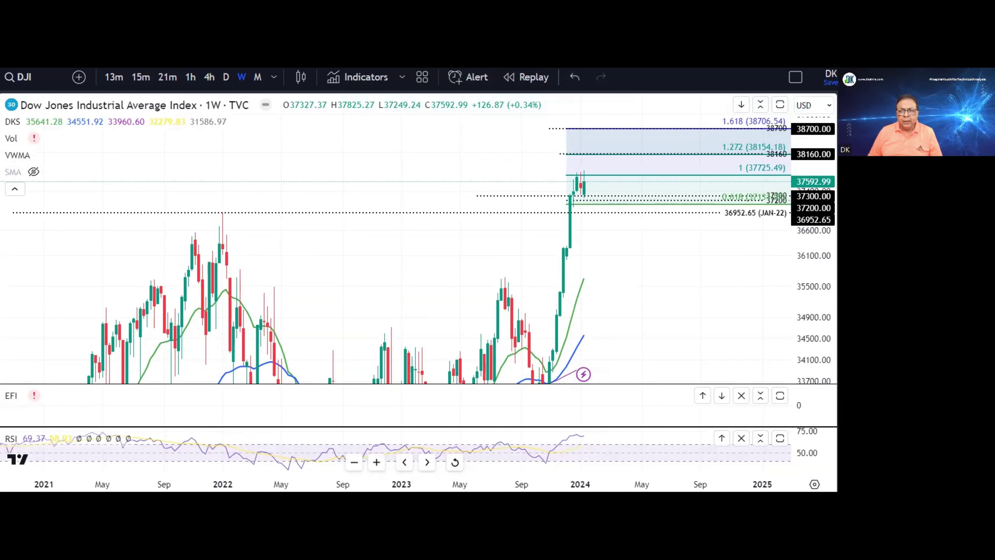
# Switch the Dow Jones chart to the daily interval and fit the recent candles, moving averages and Fibonacci levels in view.
pyautogui.click(226, 77)
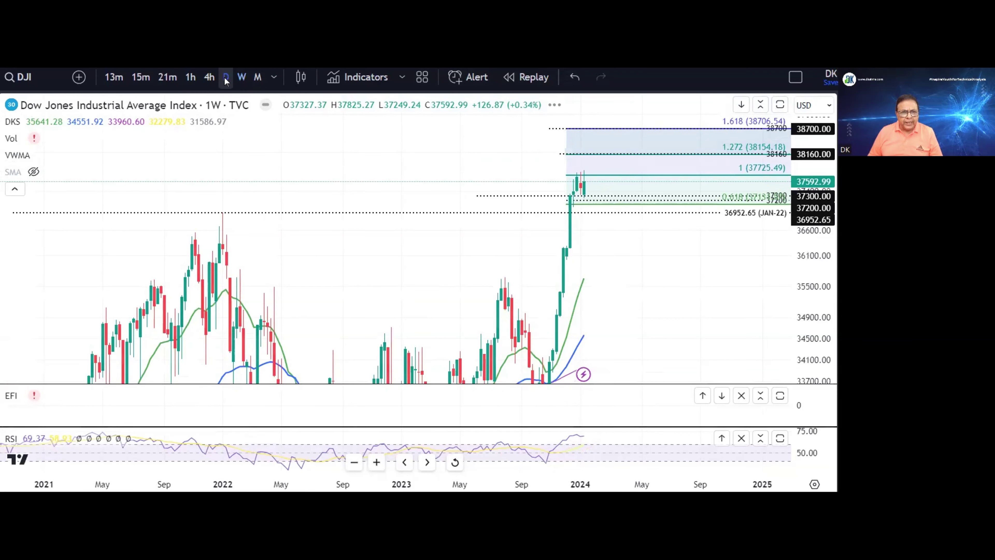
pyautogui.moveTo(813, 270); pyautogui.dragTo(813, 174)
pyautogui.moveTo(695, 269); pyautogui.dragTo(630, 350)
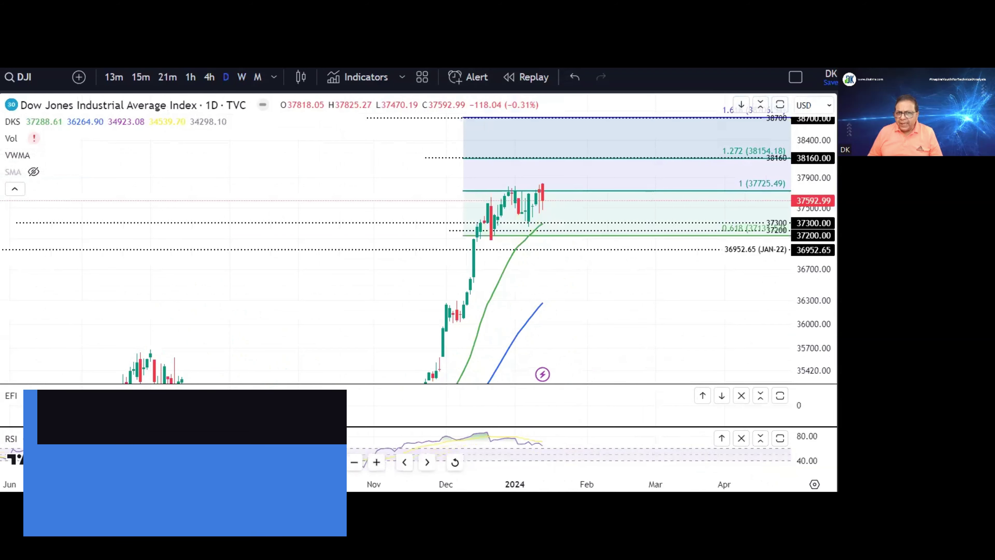
pyautogui.moveTo(498, 184)
pyautogui.mouseDown()
pyautogui.moveTo(553, 175)
pyautogui.moveTo(488, 184)
pyautogui.moveTo(549, 179)
pyautogui.mouseUp()
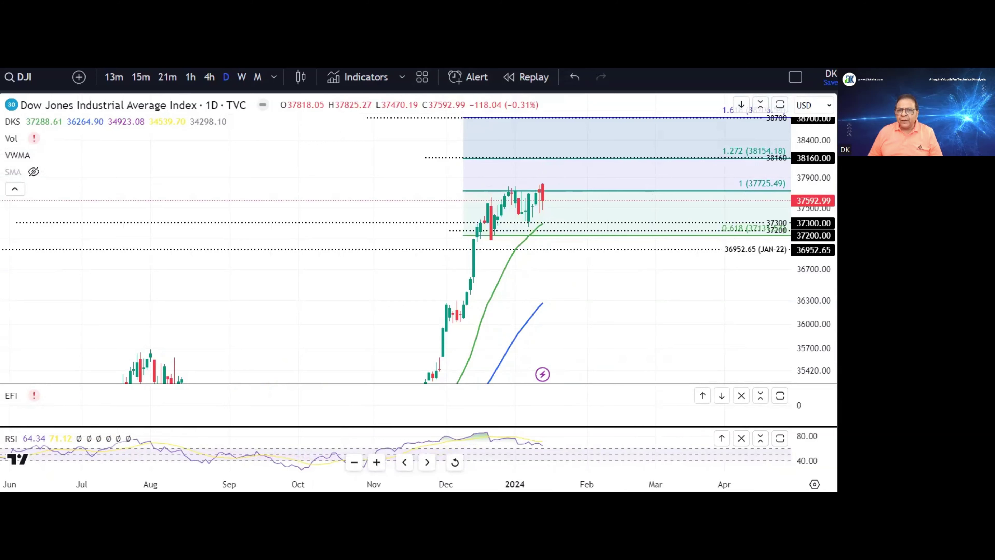
pyautogui.moveTo(799, 165); pyautogui.dragTo(705, 296)
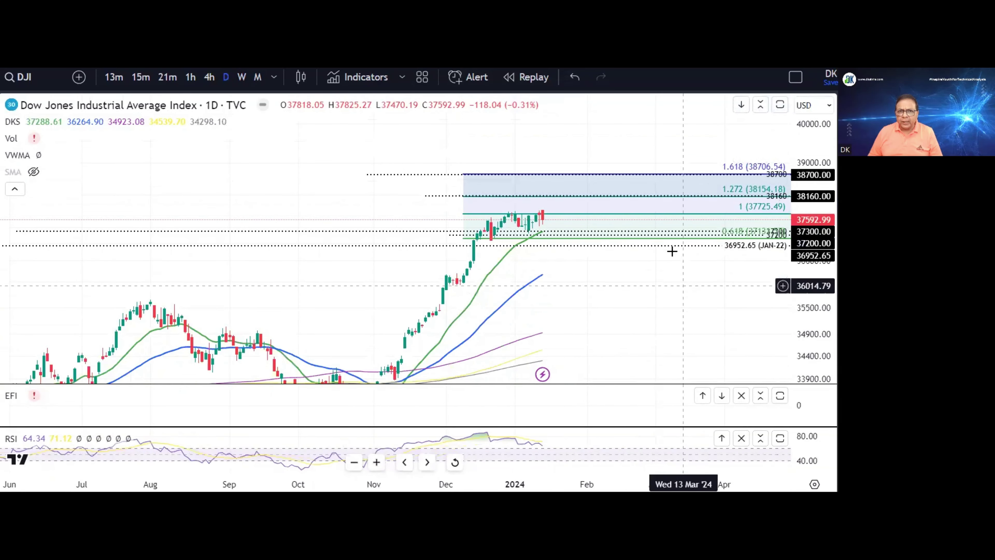
# Select the daily Fibonacci extension, outline the recent consolidation, trace the December rally between its anchors, and clear the markings.
pyautogui.click(652, 214)
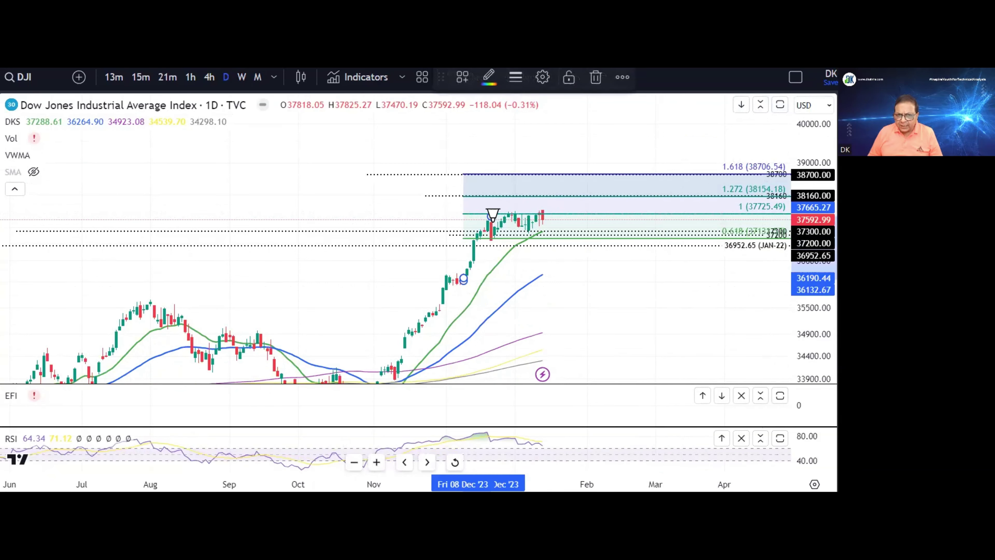
pyautogui.moveTo(488, 217)
pyautogui.mouseDown()
pyautogui.moveTo(558, 222)
pyautogui.moveTo(545, 214)
pyautogui.moveTo(550, 201)
pyautogui.moveTo(539, 210)
pyautogui.mouseUp()
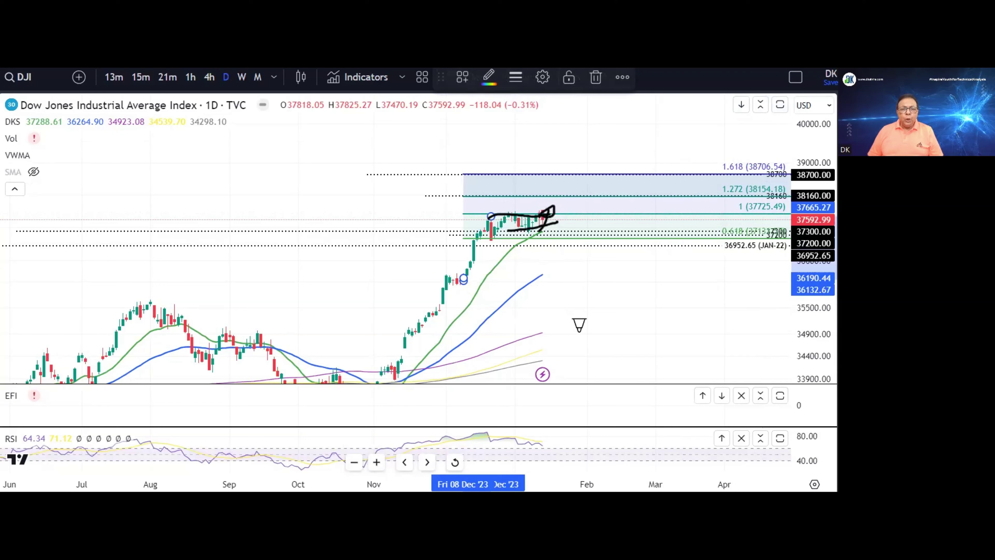
pyautogui.moveTo(458, 277); pyautogui.dragTo(489, 213)
pyautogui.press('Escape')
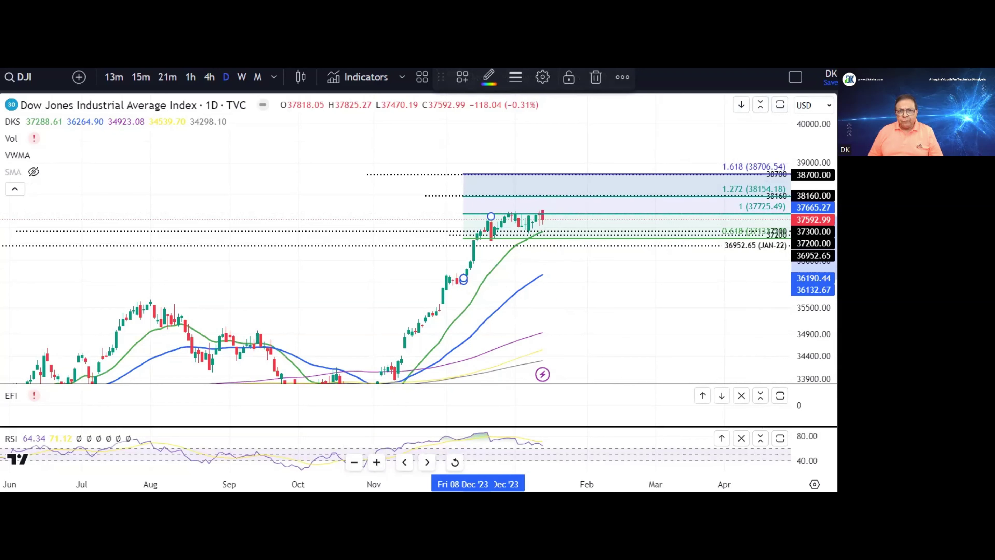
# Circle the 37300 support label, underline the January lows on the daily Dow Jones chart, and clear the markings.
pyautogui.moveTo(809, 347); pyautogui.dragTo(809, 133)
pyautogui.moveTo(665, 309); pyautogui.dragTo(629, 344)
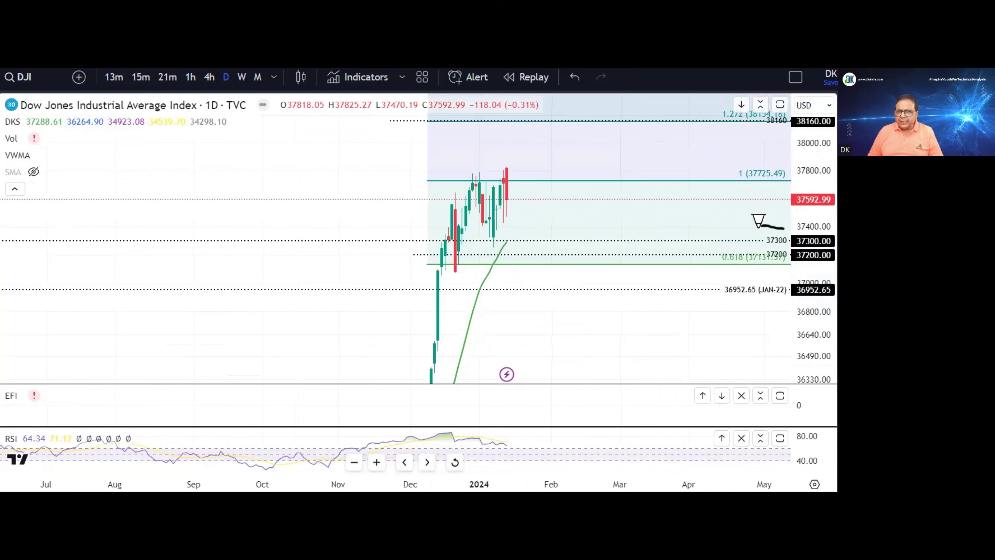
pyautogui.moveTo(761, 226)
pyautogui.mouseDown()
pyautogui.moveTo(754, 240)
pyautogui.moveTo(770, 221)
pyautogui.mouseUp()
pyautogui.moveTo(479, 238); pyautogui.dragTo(541, 245)
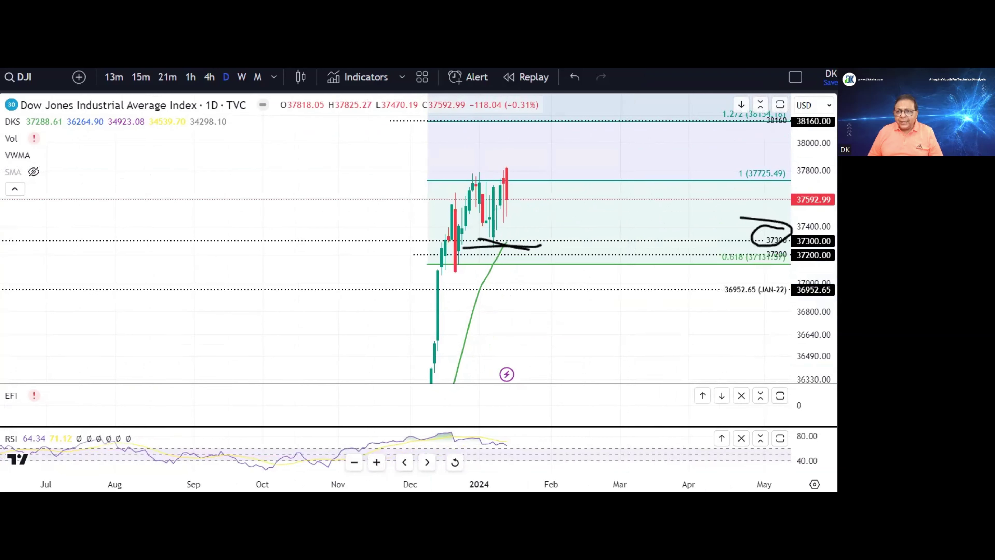
pyautogui.press('Escape')
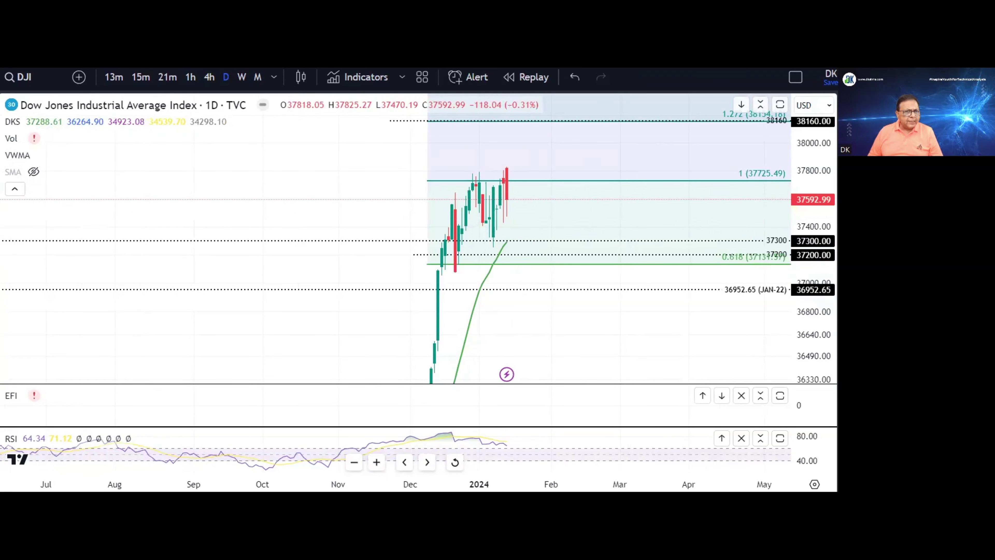
# Place a dotted horizontal ray at about 37,520, starting from 1 December 2023 and running across the recent daily candles.
pyautogui.click(70, 268)
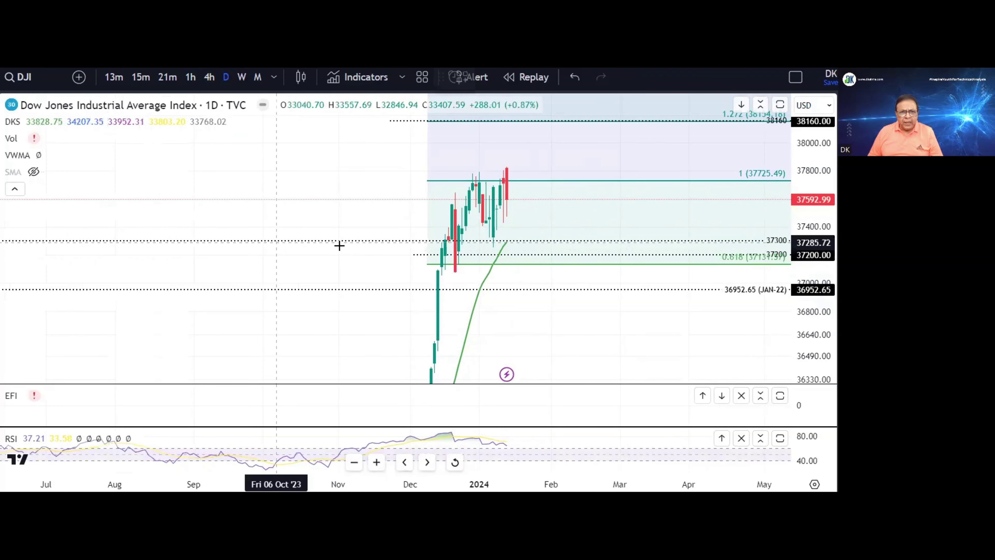
pyautogui.click(411, 210)
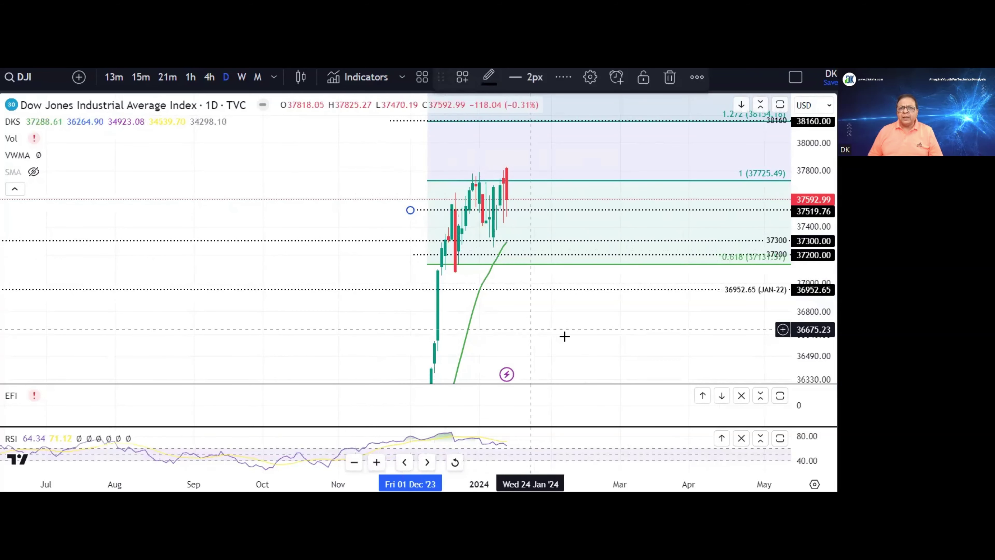
pyautogui.moveTo(800, 239); pyautogui.dragTo(801, 98)
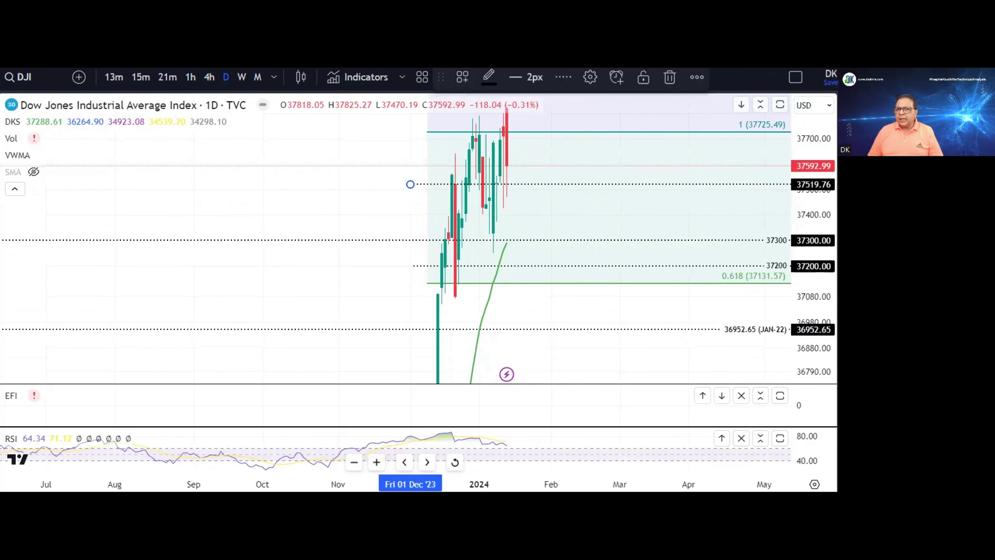
# Circle the new ray's price label, underline its level at the latest candles, outline the January swing, and clear the markings.
pyautogui.moveTo(800, 163)
pyautogui.mouseDown()
pyautogui.moveTo(787, 198)
pyautogui.moveTo(769, 158)
pyautogui.mouseUp()
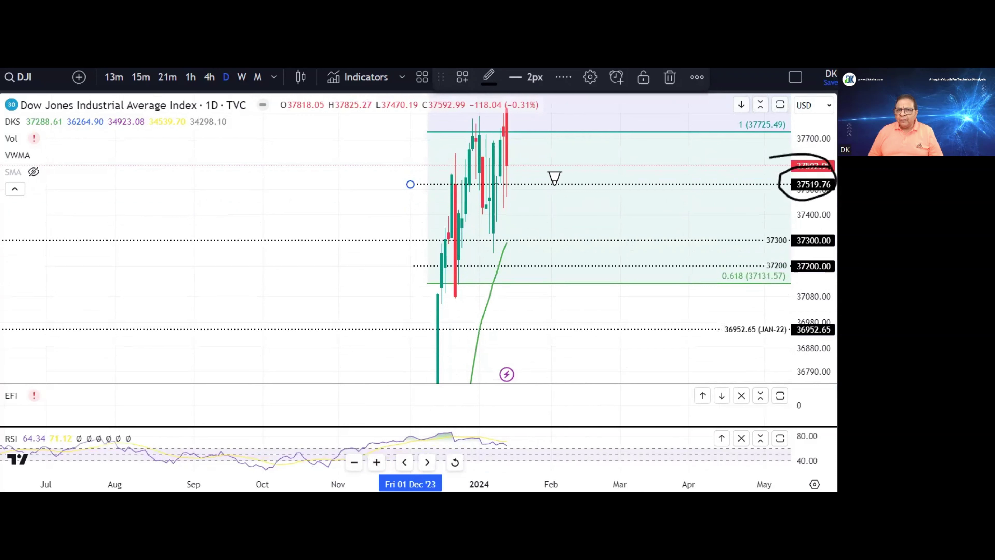
pyautogui.moveTo(493, 181); pyautogui.dragTo(524, 185)
pyautogui.moveTo(489, 175); pyautogui.dragTo(524, 175)
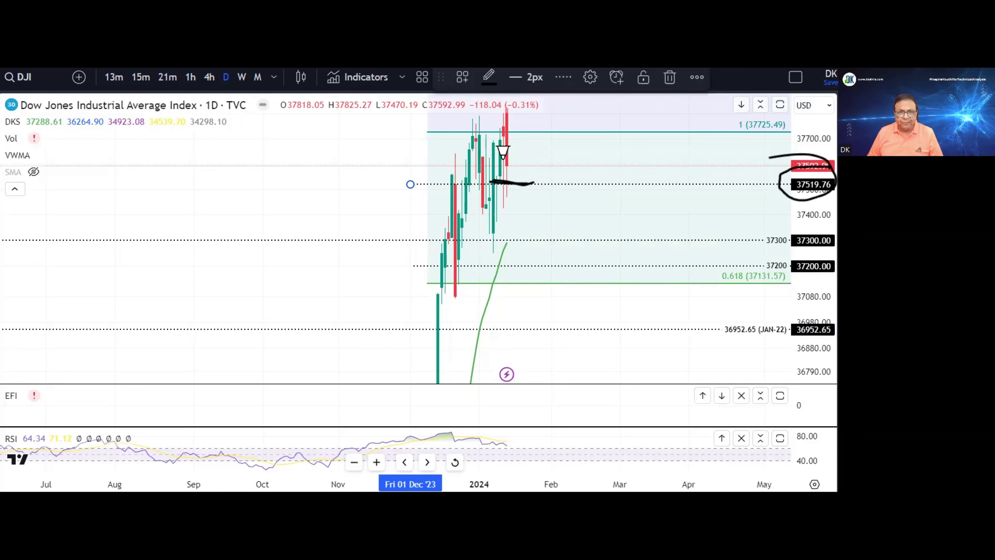
pyautogui.moveTo(502, 138)
pyautogui.mouseDown()
pyautogui.moveTo(474, 188)
pyautogui.moveTo(485, 244)
pyautogui.moveTo(510, 186)
pyautogui.moveTo(507, 159)
pyautogui.mouseUp()
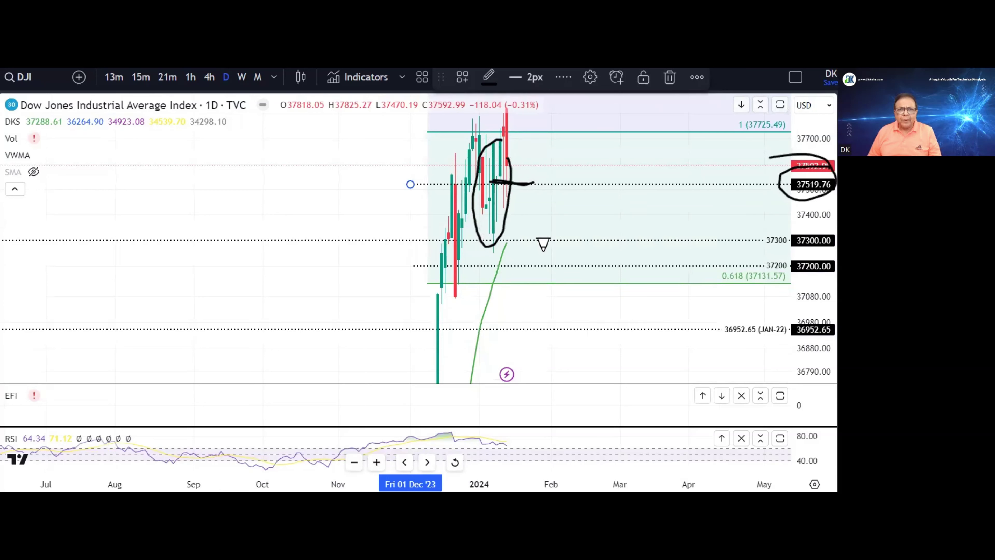
pyautogui.press('Escape')
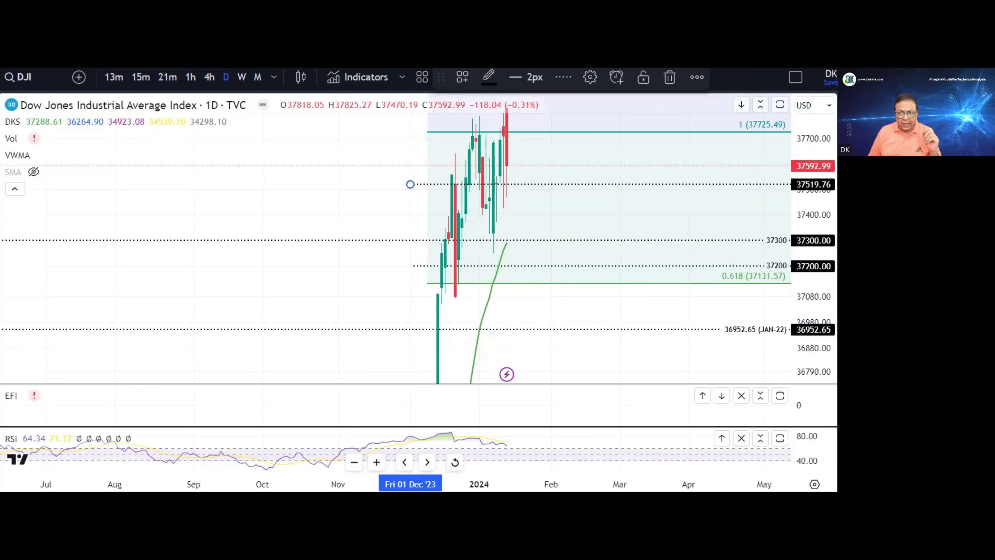
# Trace the December rally with two slanted lines and circle the 38160 level and the 1.618 Fibonacci target on the daily chart.
pyautogui.moveTo(813, 282); pyautogui.dragTo(814, 340)
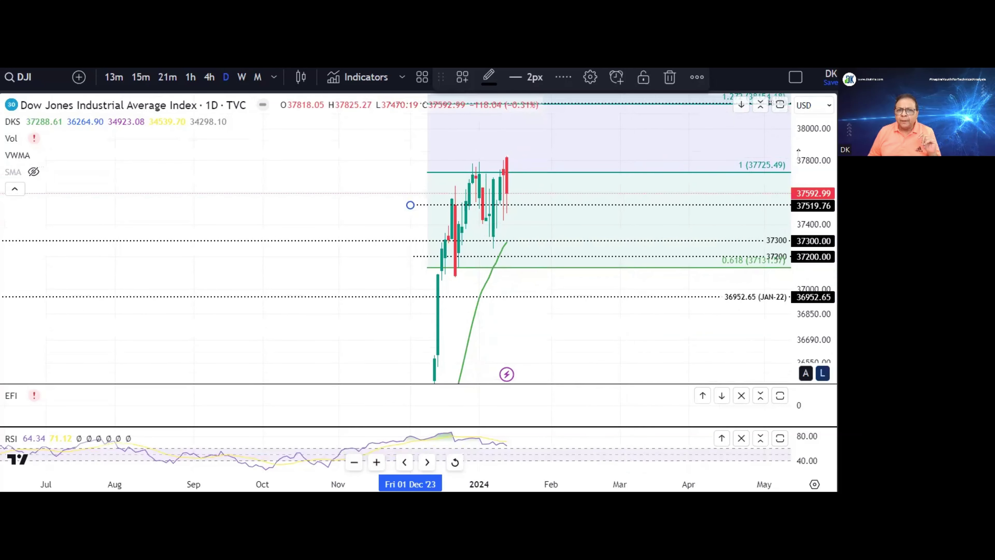
pyautogui.moveTo(799, 157); pyautogui.dragTo(799, 309)
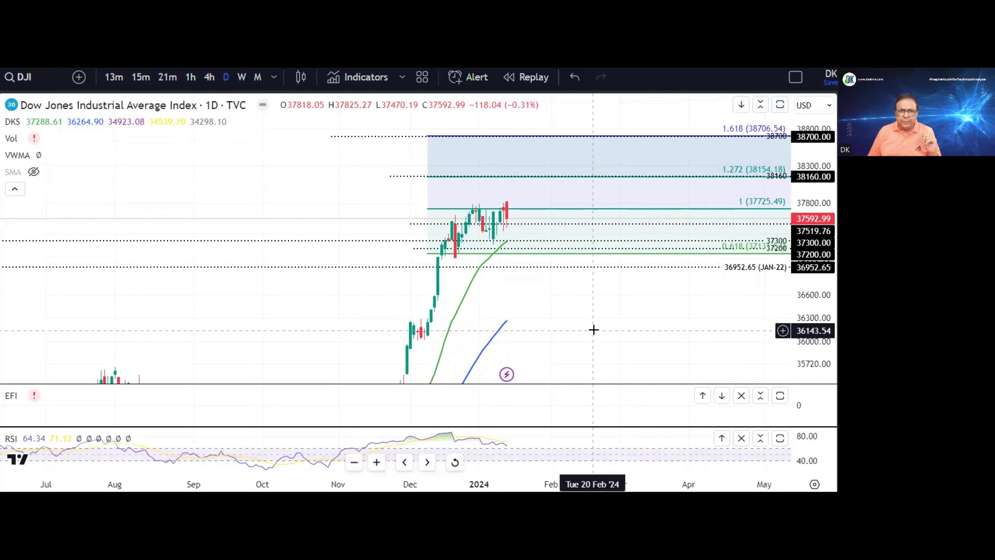
pyautogui.moveTo(593, 329); pyautogui.dragTo(602, 231)
pyautogui.moveTo(808, 159); pyautogui.dragTo(808, 290)
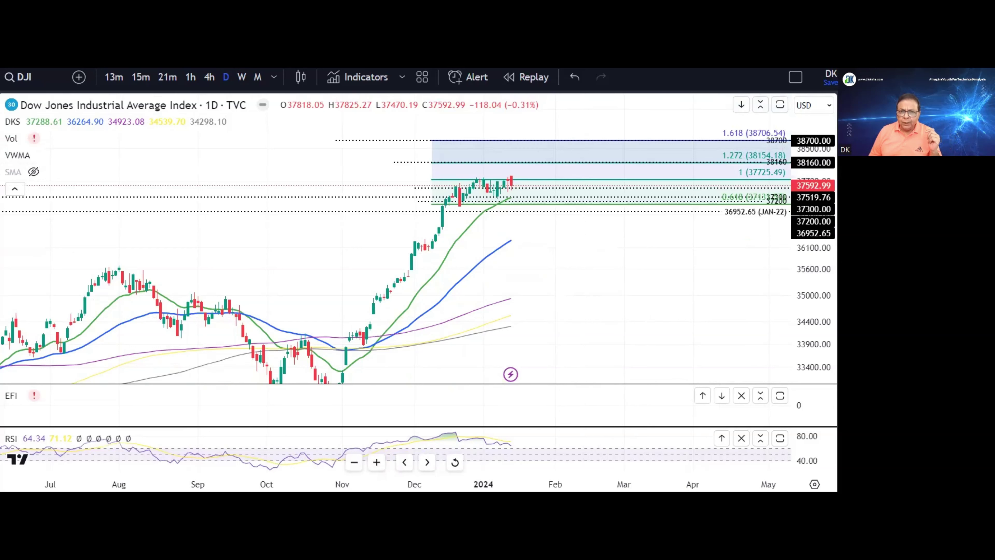
pyautogui.moveTo(422, 263)
pyautogui.mouseDown()
pyautogui.moveTo(455, 198)
pyautogui.moveTo(455, 215)
pyautogui.moveTo(462, 201)
pyautogui.mouseUp()
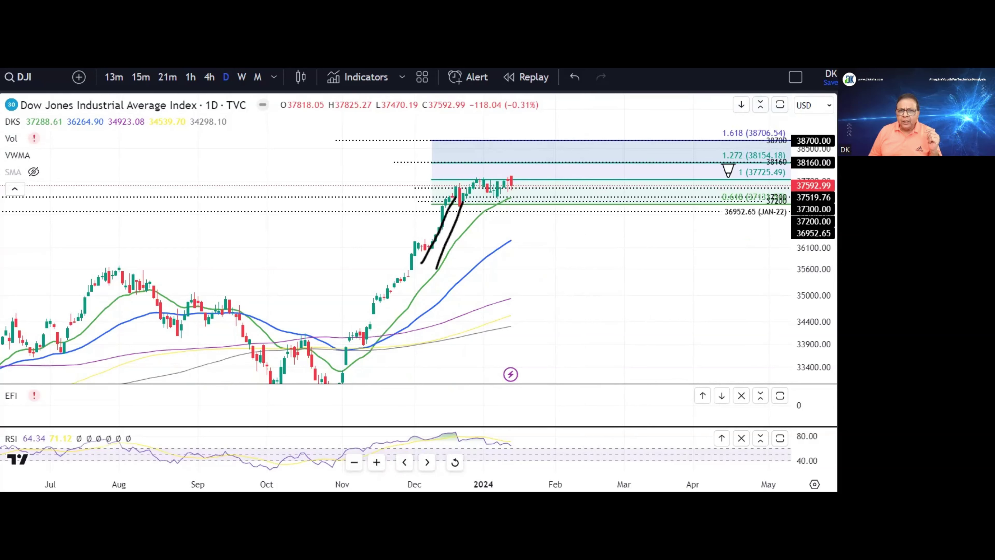
pyautogui.moveTo(782, 149)
pyautogui.mouseDown()
pyautogui.moveTo(764, 155)
pyautogui.moveTo(768, 174)
pyautogui.moveTo(801, 157)
pyautogui.moveTo(780, 146)
pyautogui.mouseUp()
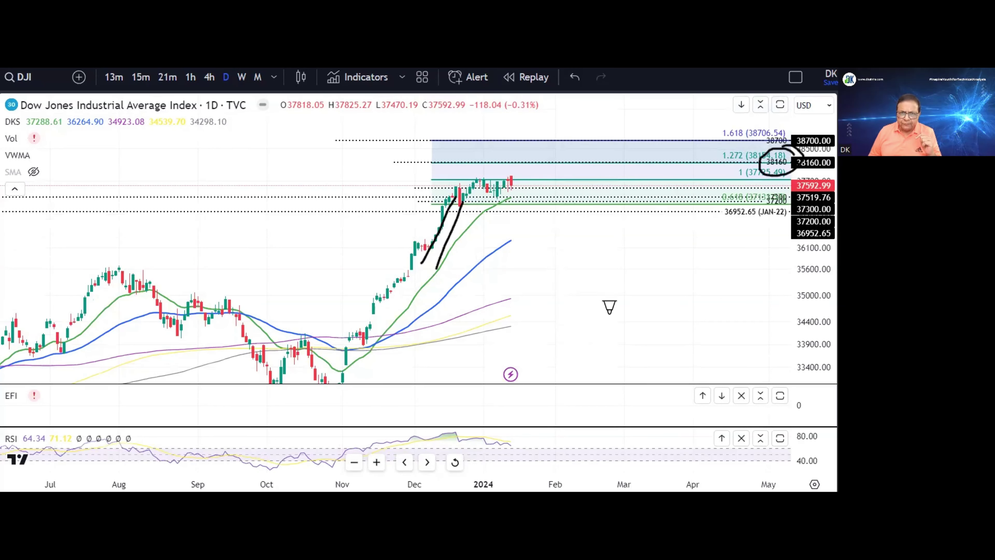
pyautogui.moveTo(764, 122)
pyautogui.mouseDown()
pyautogui.moveTo(731, 117)
pyautogui.moveTo(724, 145)
pyautogui.moveTo(760, 117)
pyautogui.mouseUp()
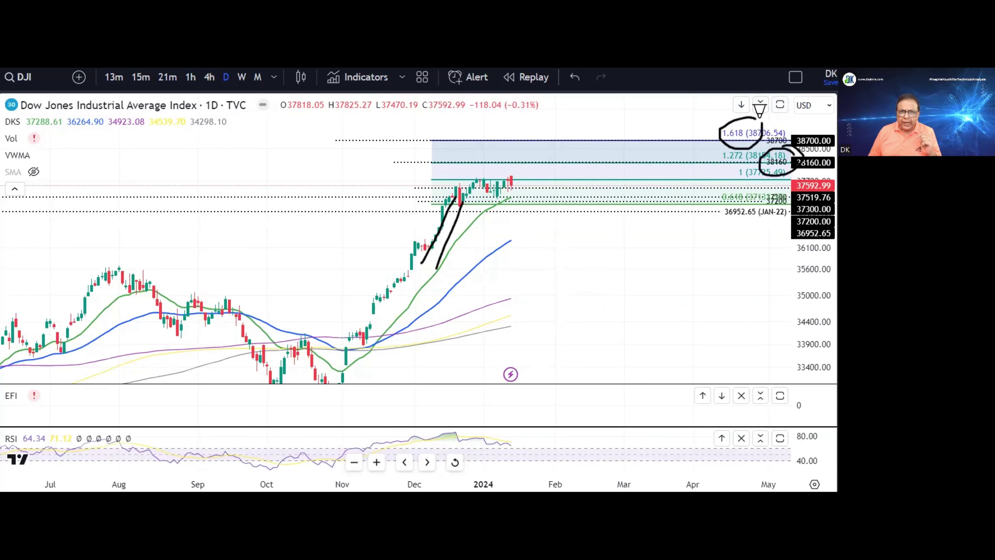